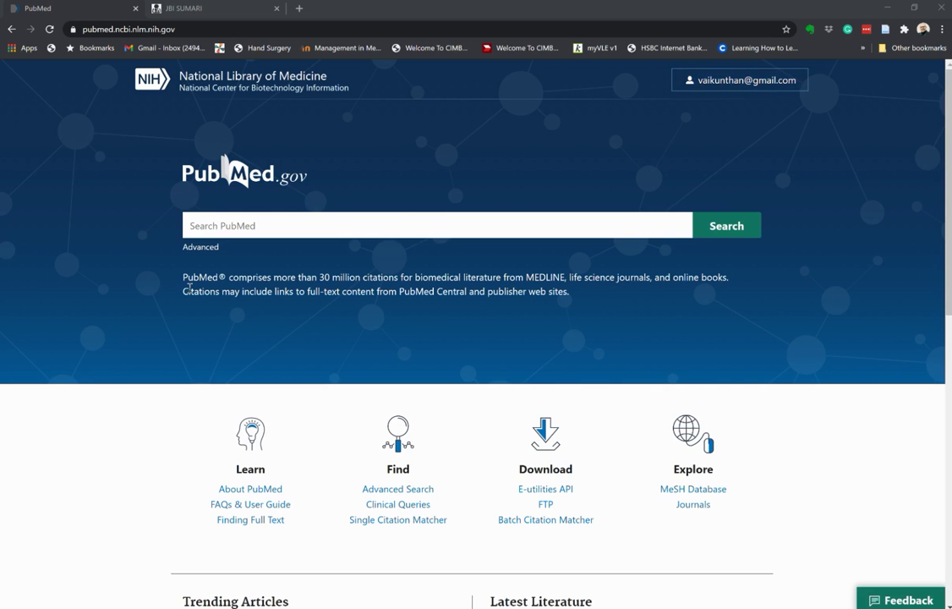
Open the Advanced Search Builder from the PubMed home page.
{"action": "left_click", "coordinate": [193, 247]}
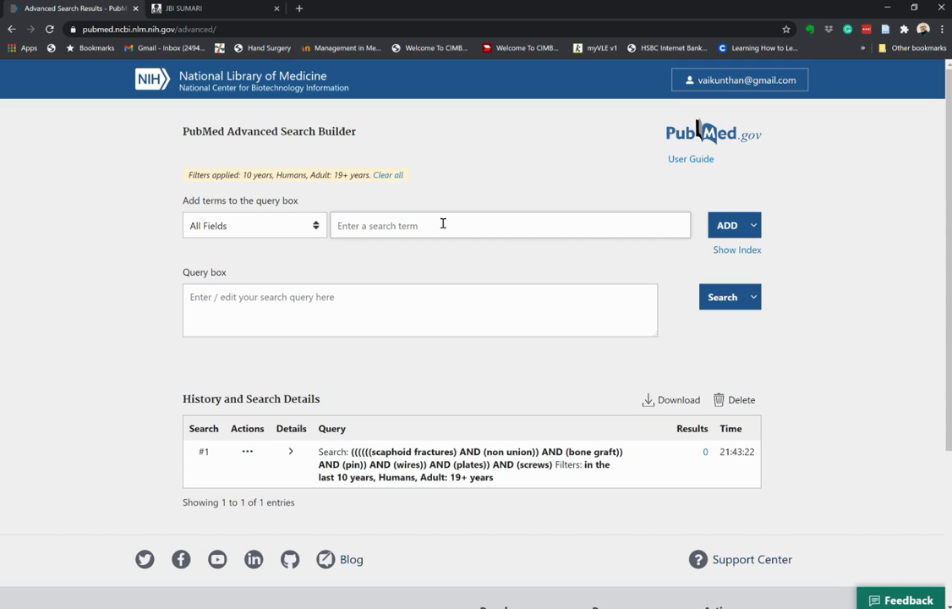
Add 'scaphoid fractures' and 'non union' to the query, fixing the 'scaphpid' misspelling.
{"action": "type", "text": "scaphpid"}
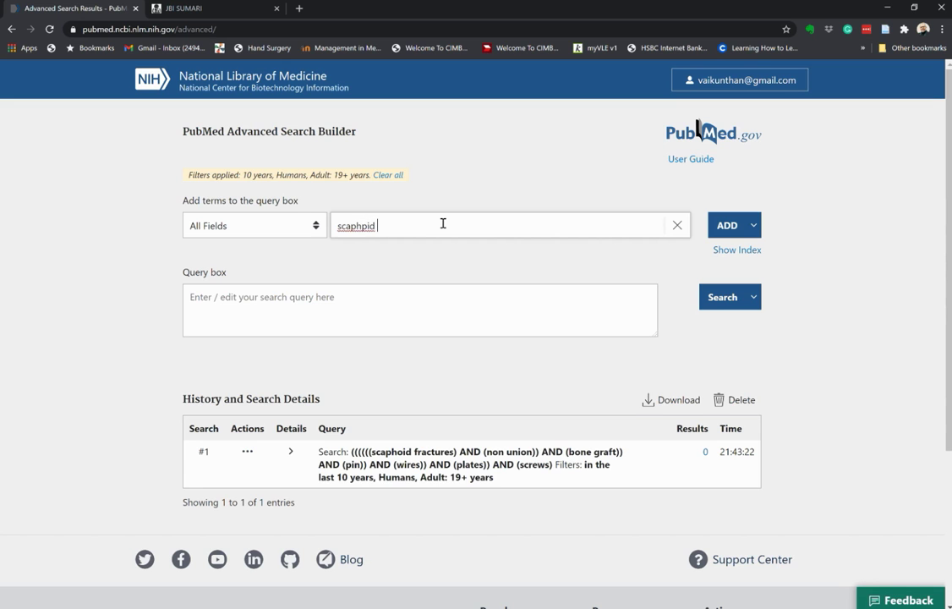
{"action": "right_click", "coordinate": [352, 227]}
{"action": "left_click", "coordinate": [378, 233]}
{"action": "type", "text": "fractures"}
{"action": "left_click", "coordinate": [728, 225]}
{"action": "type", "text": "non union"}
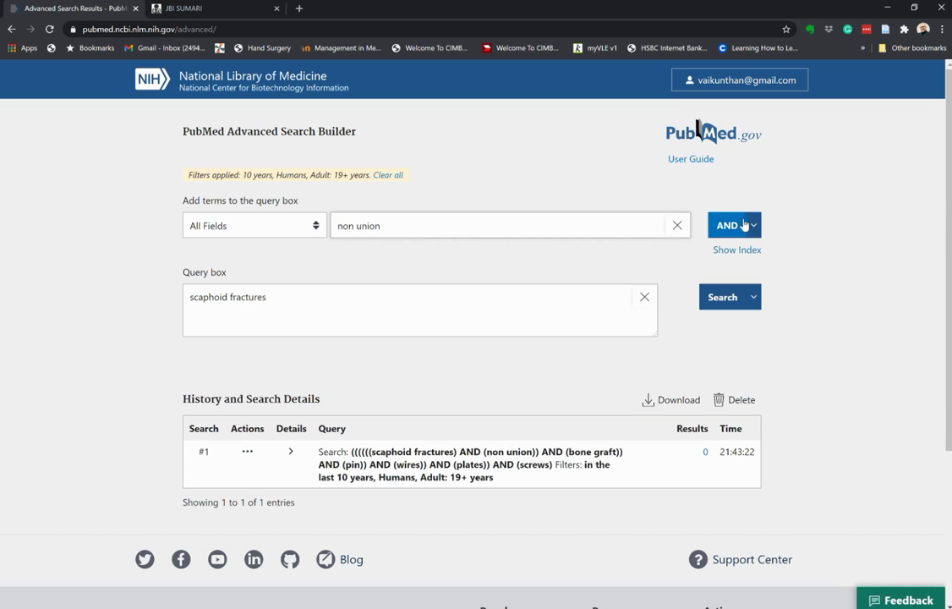
{"action": "left_click", "coordinate": [733, 225]}
Add 'bone graft' and 'treatment' to the query with AND.
{"action": "type", "text": "bone gradf"}
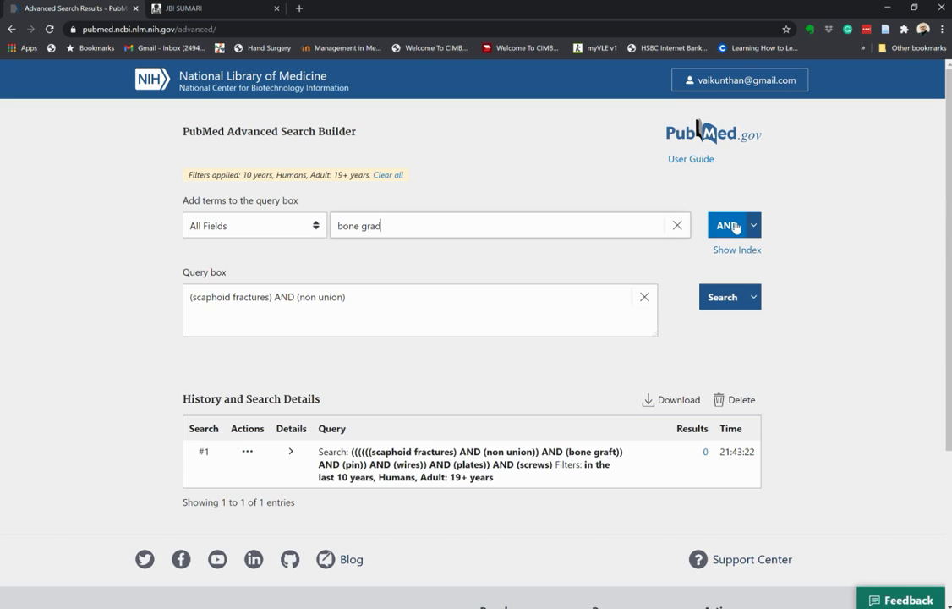
{"action": "key", "text": "BackSpace"}
{"action": "key", "text": "BackSpace"}
{"action": "key", "text": "BackSpace"}
{"action": "left_click", "coordinate": [733, 228]}
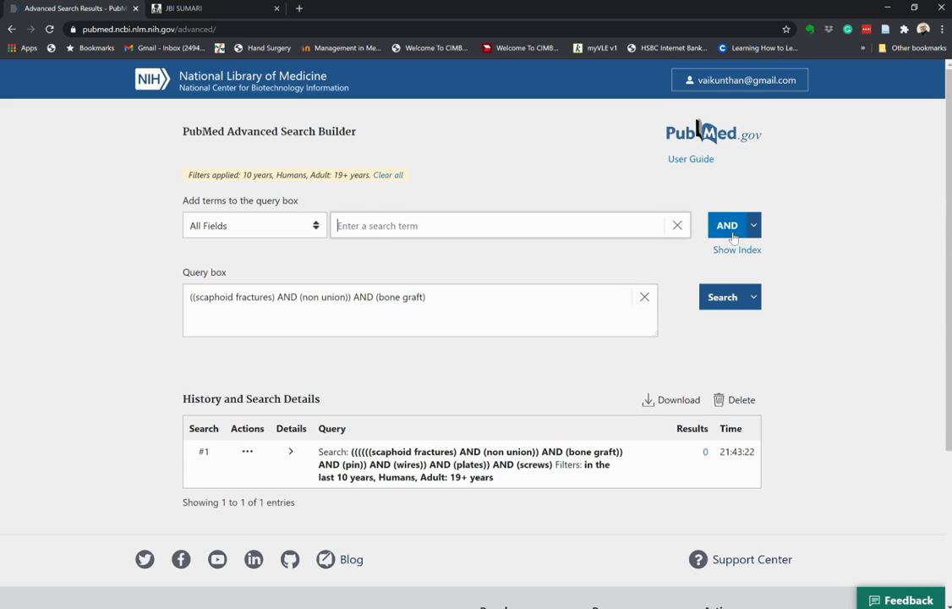
{"action": "type", "text": "treatment"}
{"action": "left_click", "coordinate": [728, 227]}
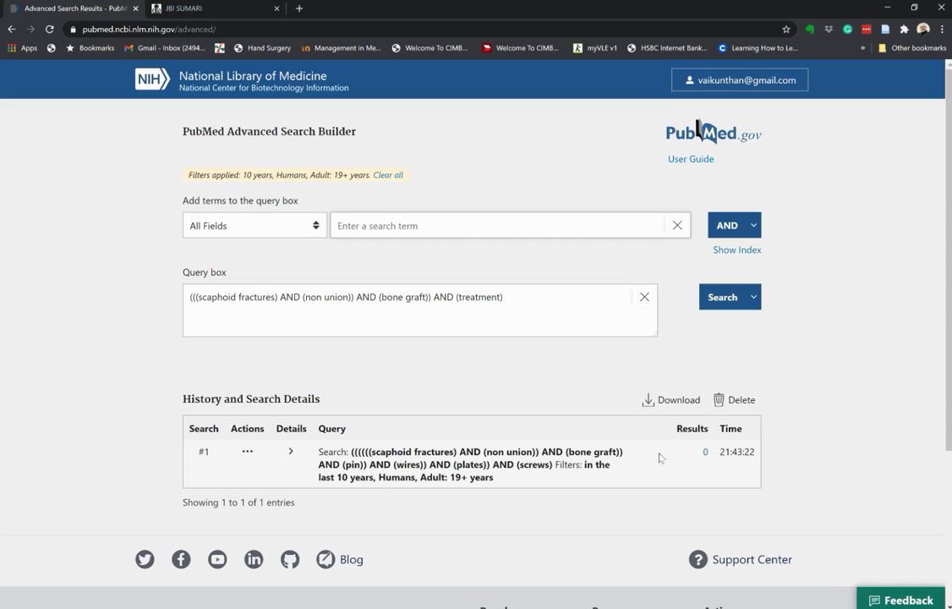
Run the combined search and scroll through the 43 results and the filter sidebar.
{"action": "left_click", "coordinate": [725, 299]}
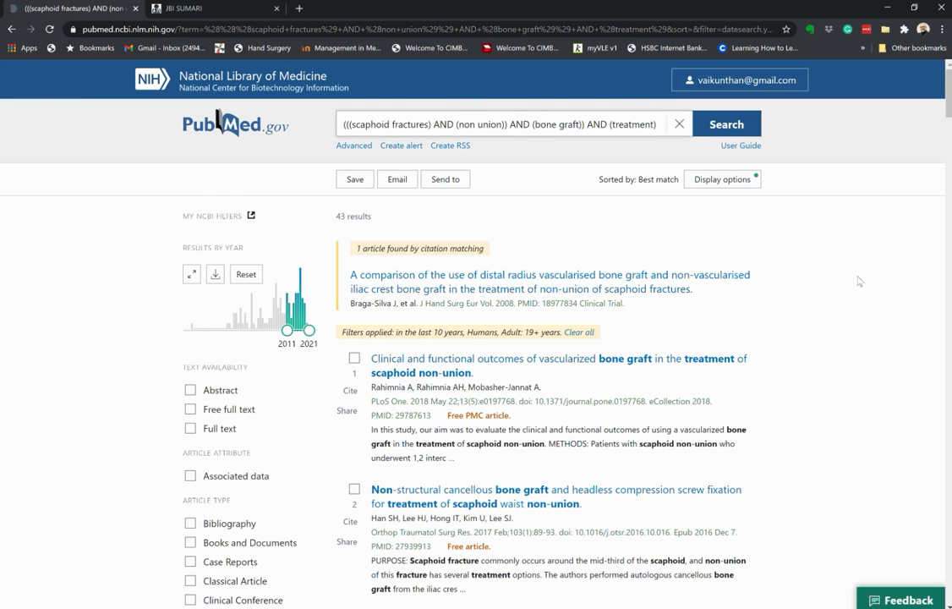
{"action": "scroll", "coordinate": [859, 281], "scroll_direction": "down", "scroll_amount": 3}
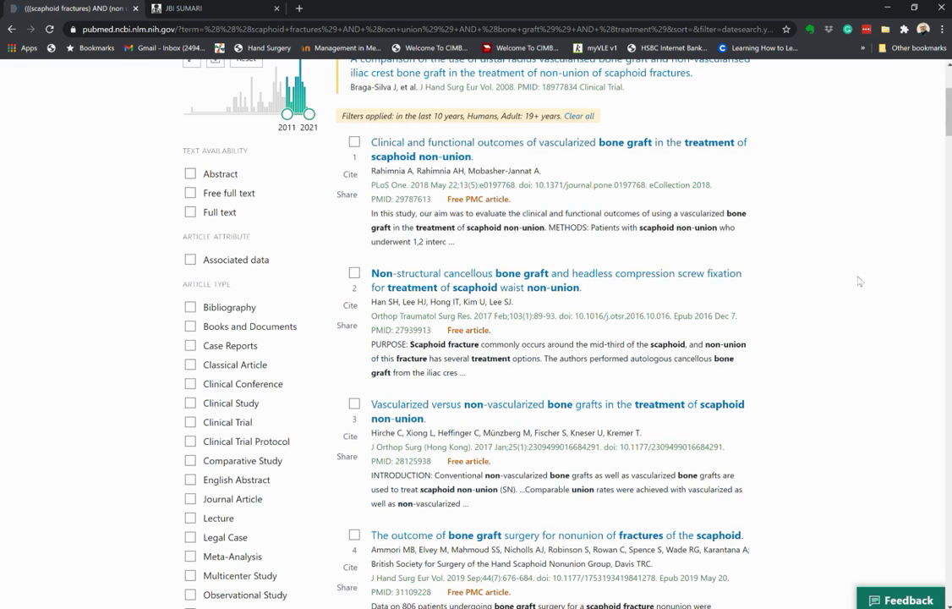
{"action": "scroll", "coordinate": [858, 280], "scroll_direction": "up", "scroll_amount": 3}
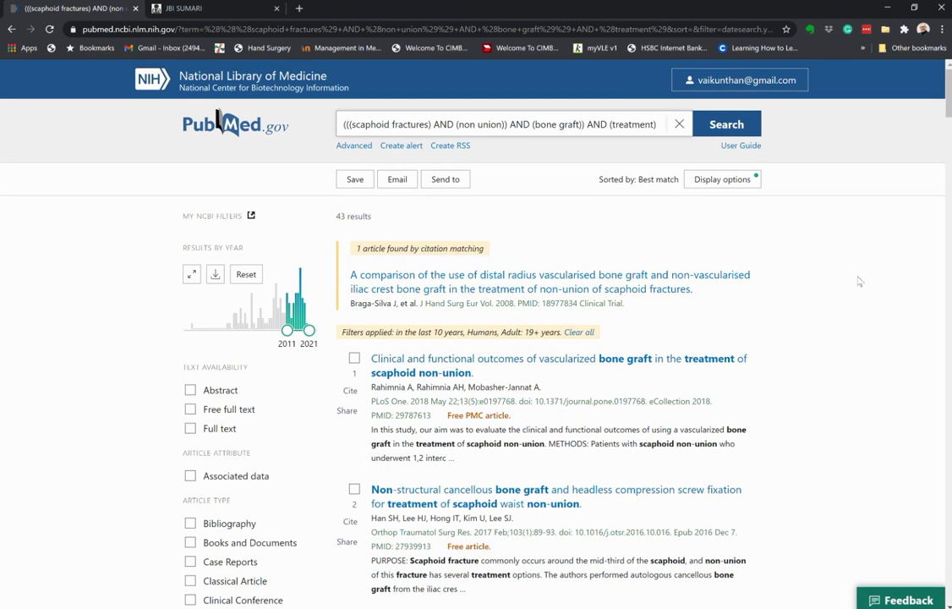
{"action": "scroll", "coordinate": [859, 280], "scroll_direction": "down", "scroll_amount": 3}
{"action": "scroll", "coordinate": [859, 281], "scroll_direction": "down", "scroll_amount": 3}
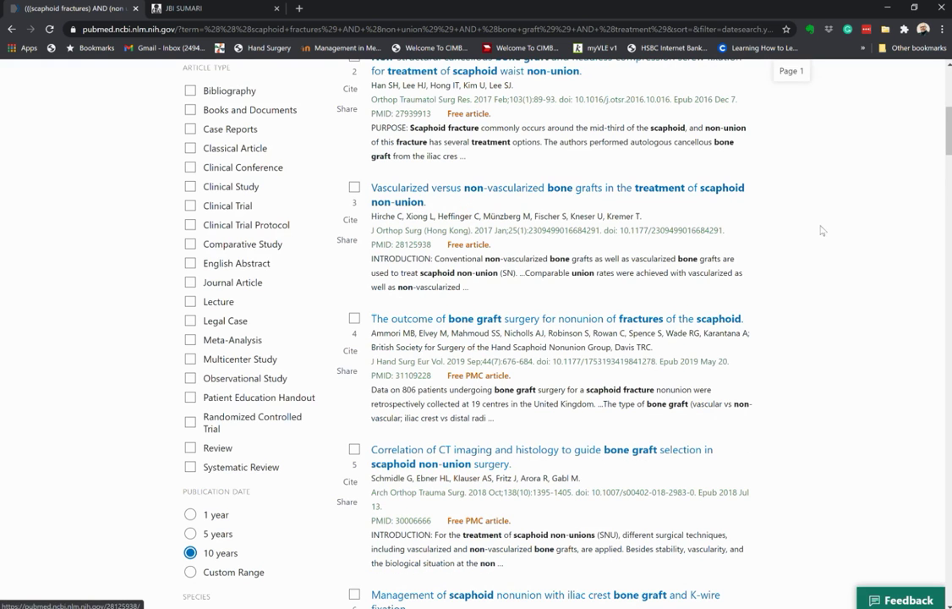
{"action": "scroll", "coordinate": [810, 235], "scroll_direction": "up", "scroll_amount": 5}
{"action": "scroll", "coordinate": [810, 236], "scroll_direction": "down", "scroll_amount": 5}
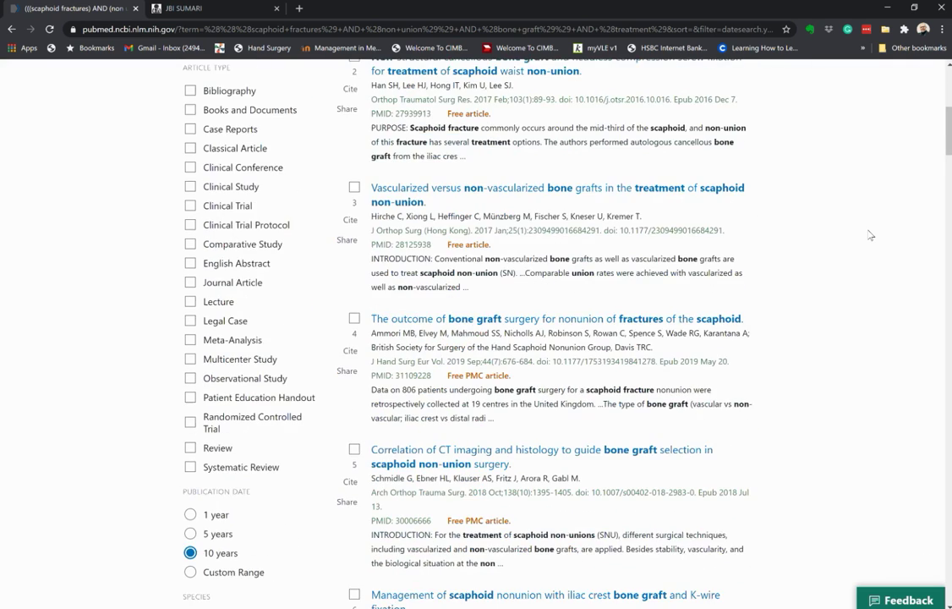
{"action": "scroll", "coordinate": [837, 235], "scroll_direction": "up", "scroll_amount": 3}
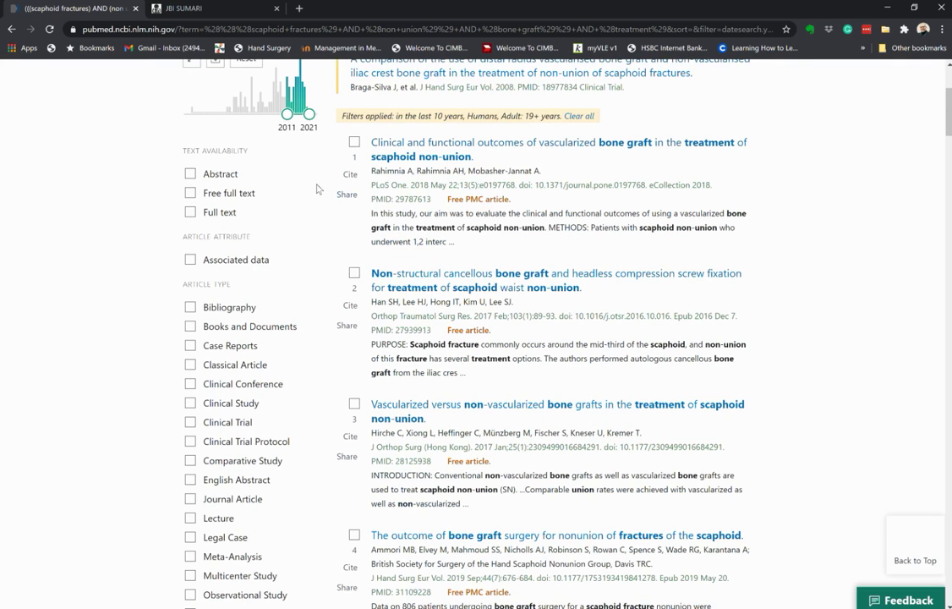
{"action": "scroll", "coordinate": [317, 188], "scroll_direction": "up", "scroll_amount": 2}
{"action": "scroll", "coordinate": [317, 188], "scroll_direction": "down", "scroll_amount": 6}
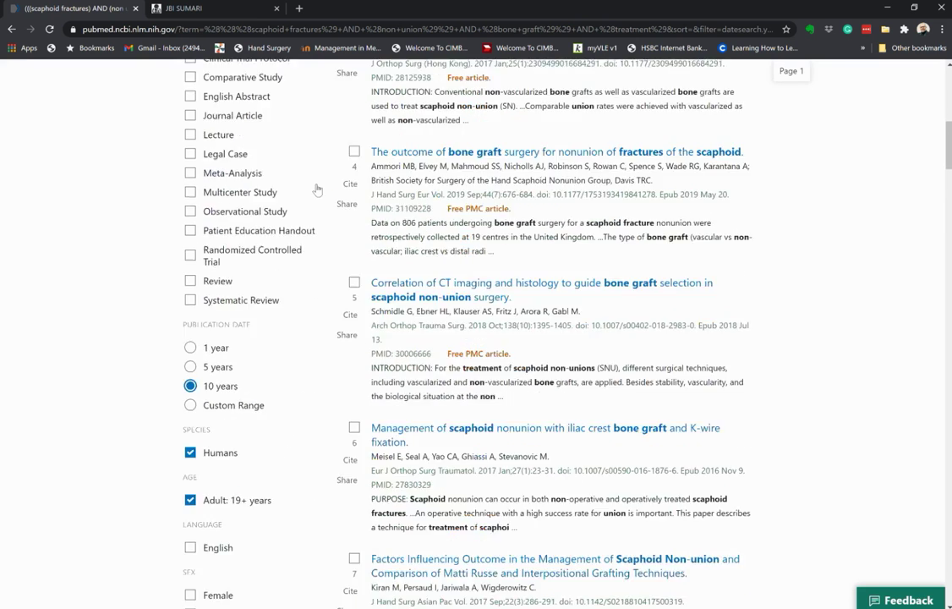
{"action": "scroll", "coordinate": [317, 188], "scroll_direction": "down", "scroll_amount": 3}
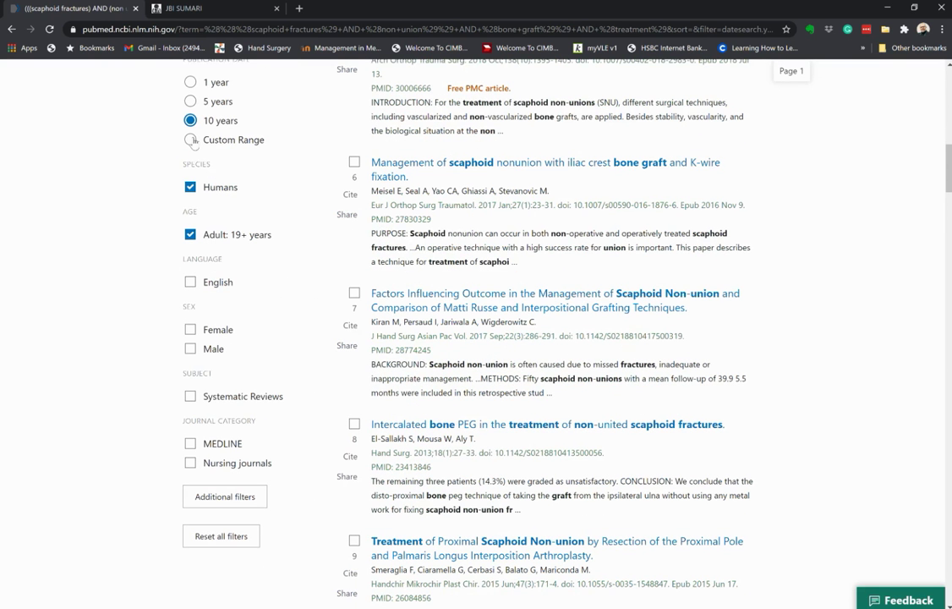
Add the English language filter, narrowing the results to 41 articles.
{"action": "left_click", "coordinate": [190, 284]}
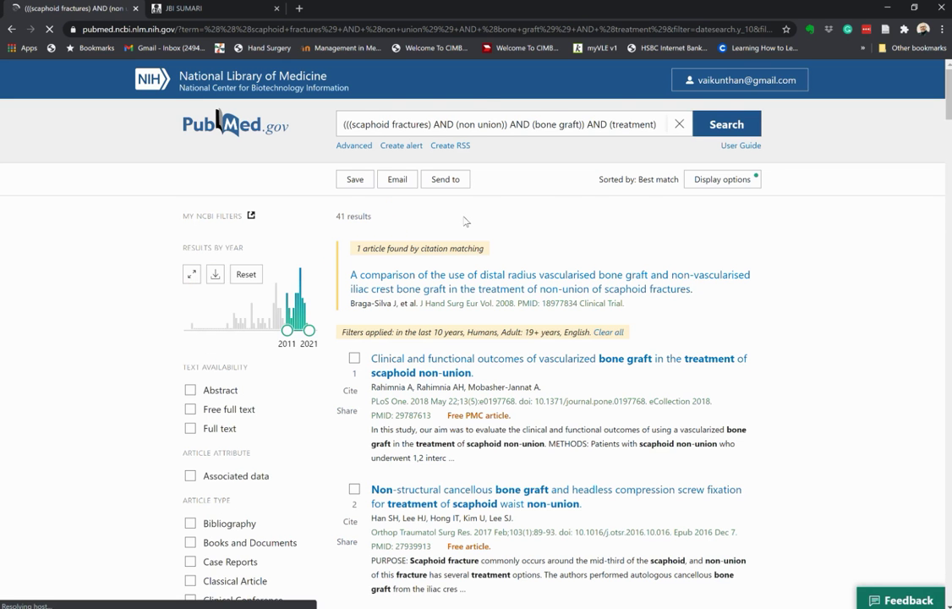
{"action": "scroll", "coordinate": [464, 221], "scroll_direction": "down", "scroll_amount": 5}
{"action": "scroll", "coordinate": [464, 222], "scroll_direction": "down", "scroll_amount": 5}
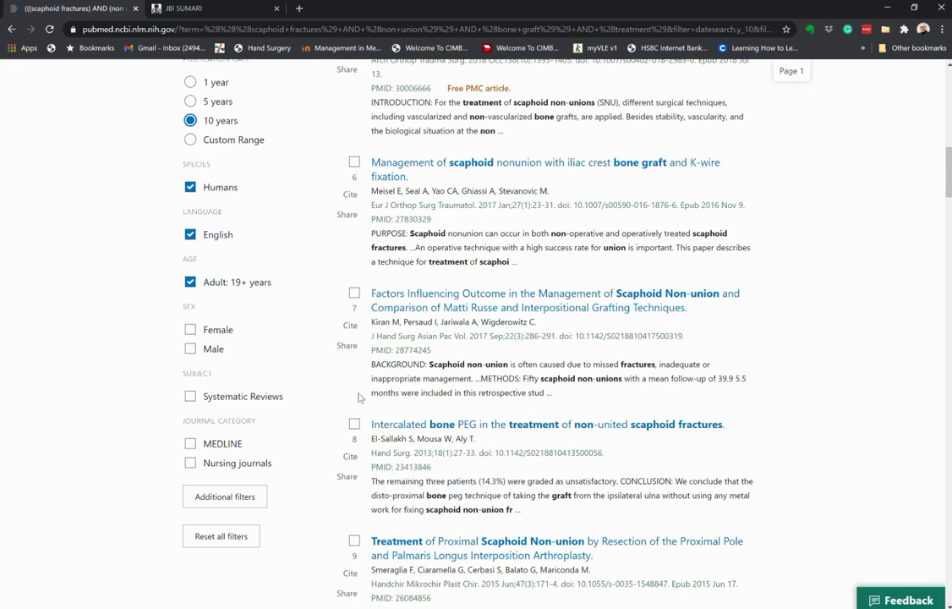
{"action": "scroll", "coordinate": [451, 306], "scroll_direction": "up", "scroll_amount": 8}
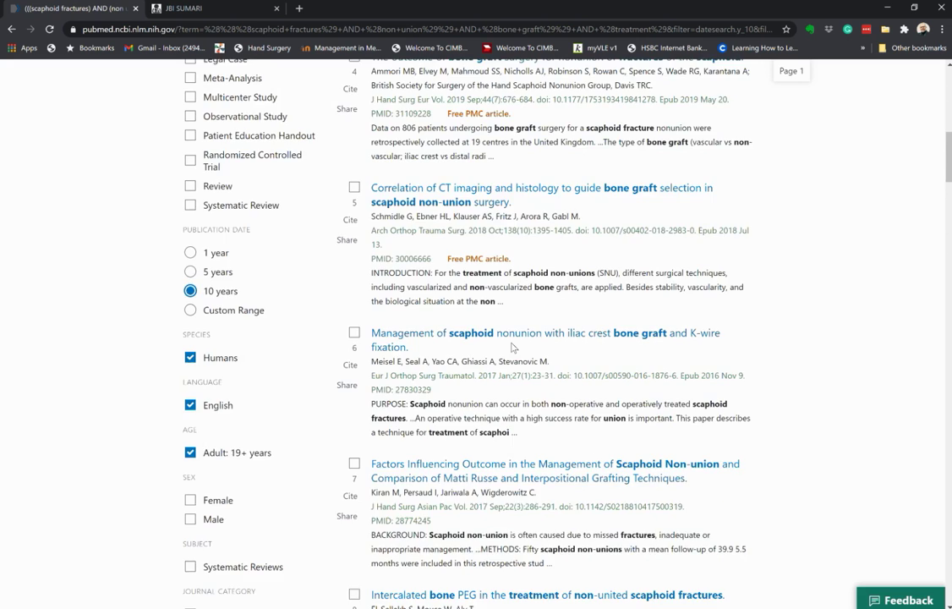
{"action": "scroll", "coordinate": [515, 347], "scroll_direction": "up", "scroll_amount": 3}
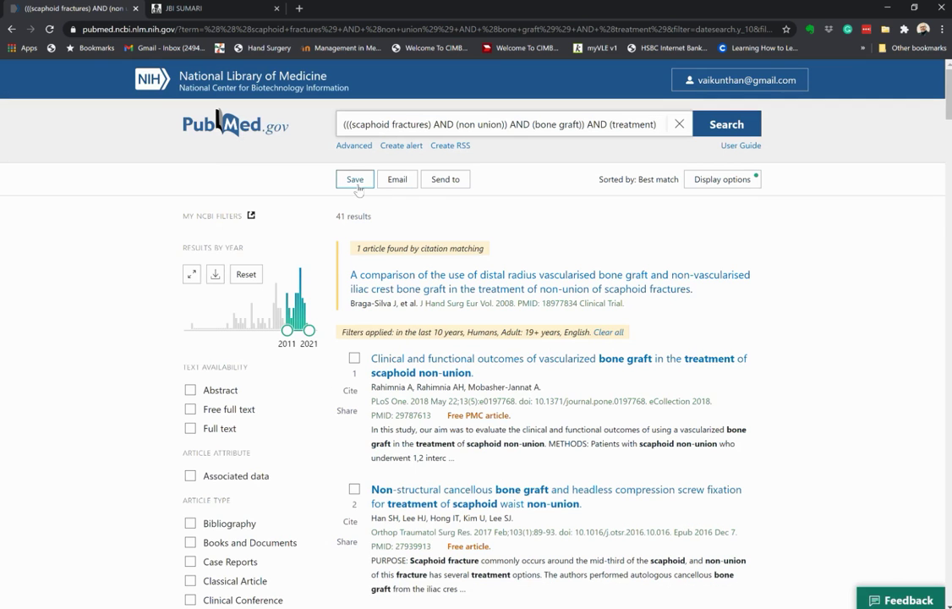
Send the results to a new collection named 'Non Union Scaphoid Fractures'.
{"action": "left_click", "coordinate": [448, 181]}
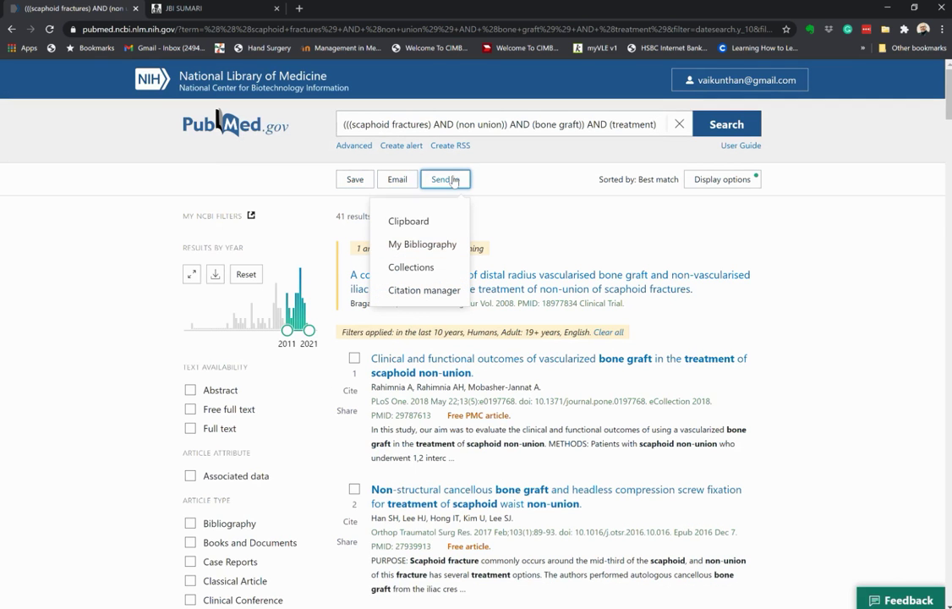
{"action": "left_click", "coordinate": [427, 270]}
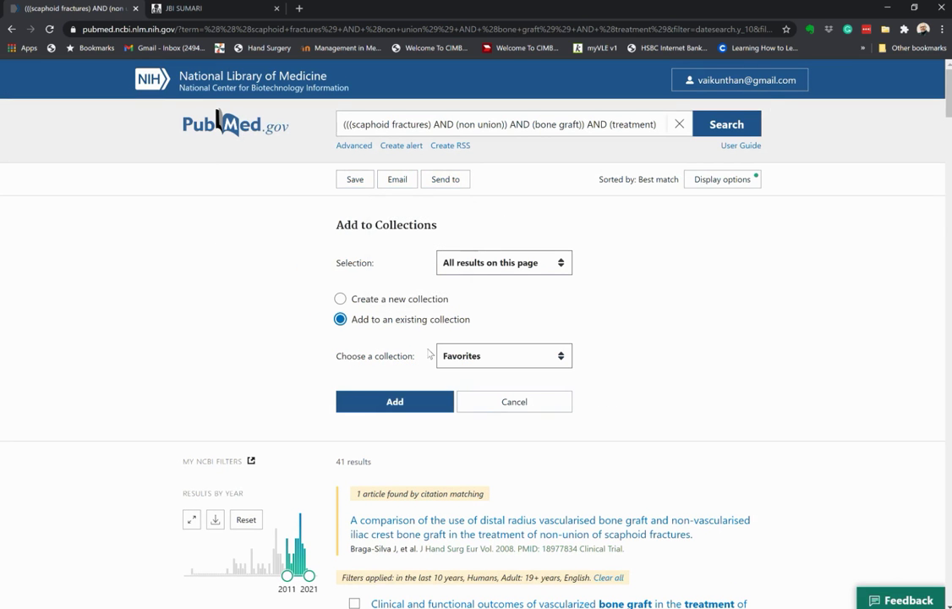
{"action": "left_click", "coordinate": [379, 306]}
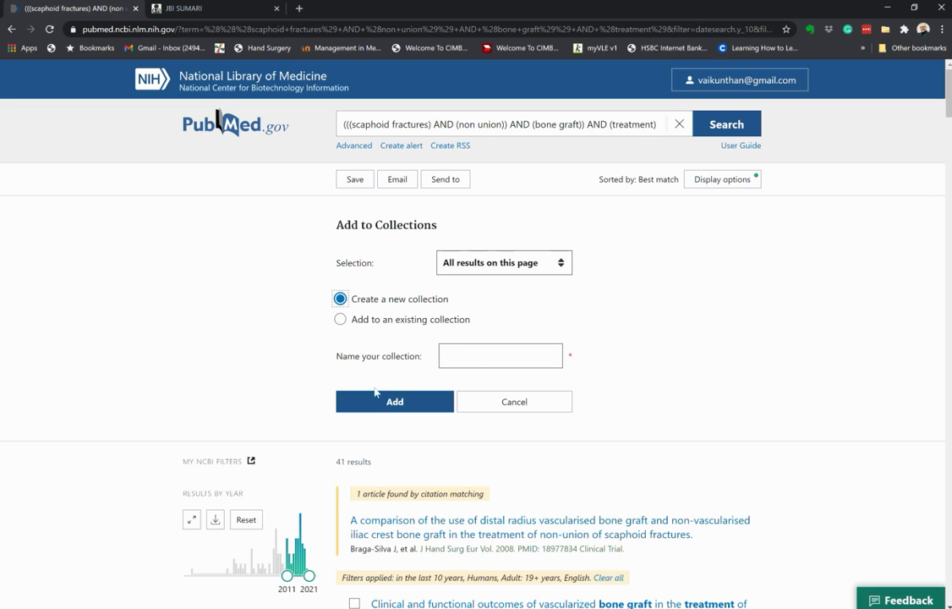
{"action": "left_click", "coordinate": [464, 353]}
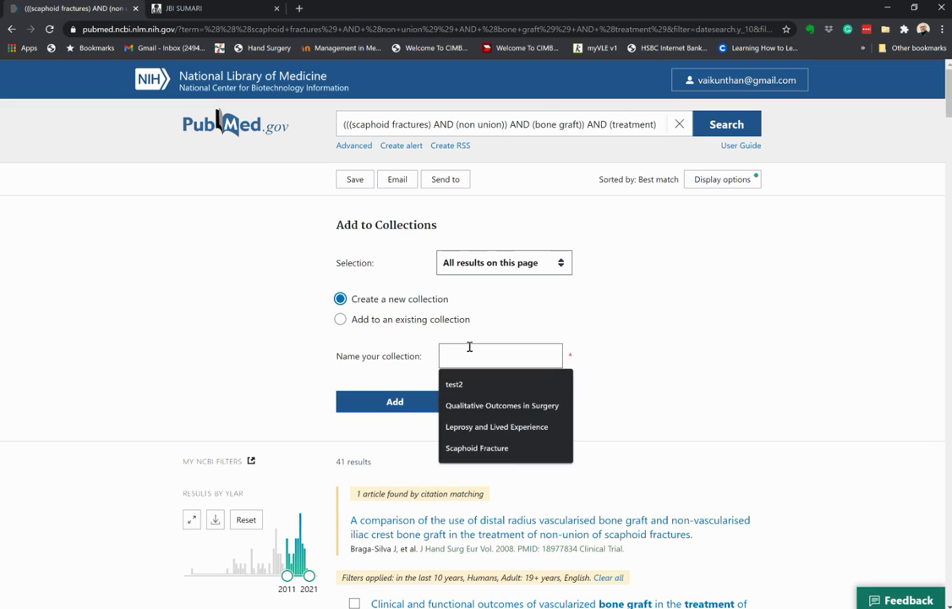
{"action": "type", "text": "Non Uni"}
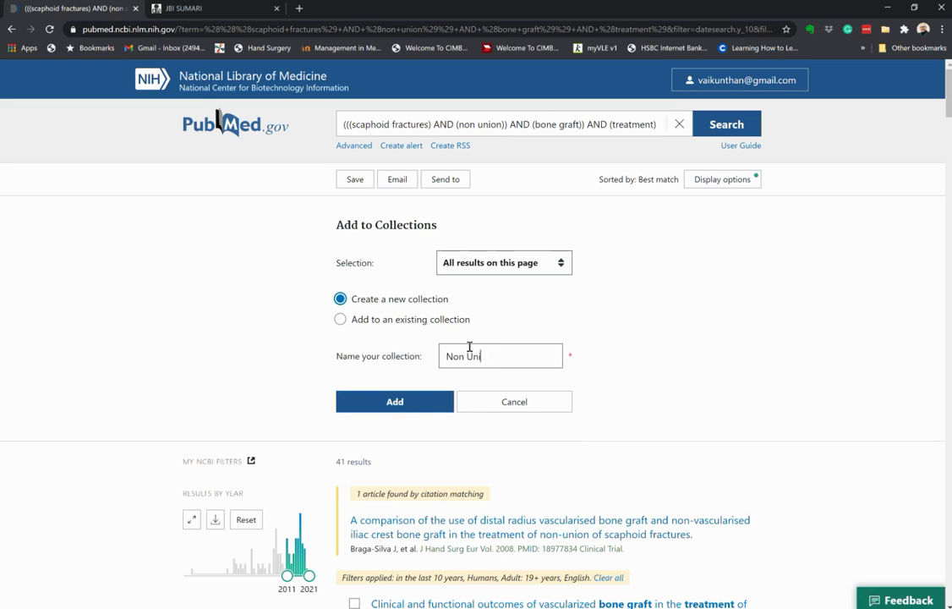
{"action": "type", "text": "on Scaphoid Fractures"}
{"action": "left_click", "coordinate": [429, 403]}
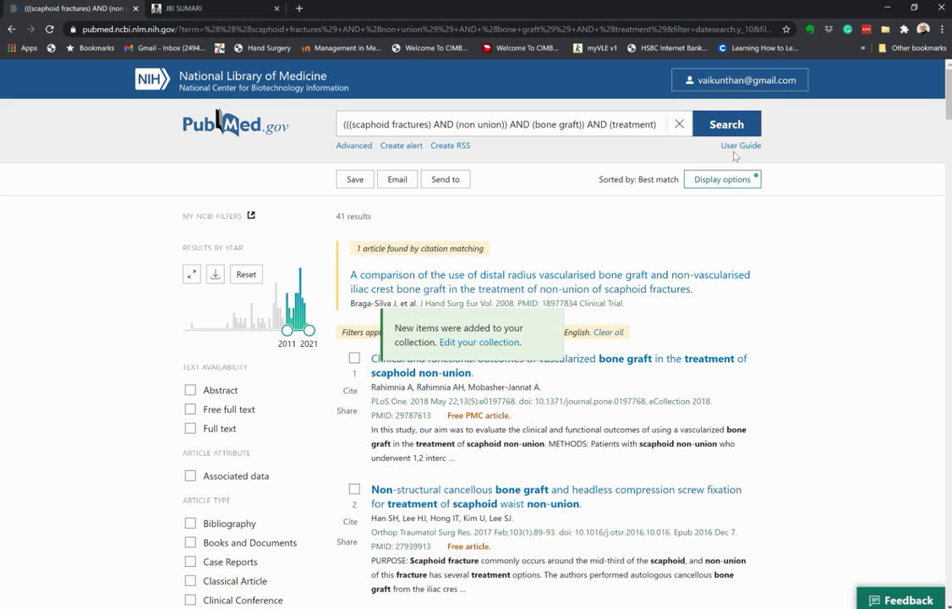
Go to the My NCBI dashboard and open the Non Union Scaphoid Fractures collection.
{"action": "left_click", "coordinate": [753, 90]}
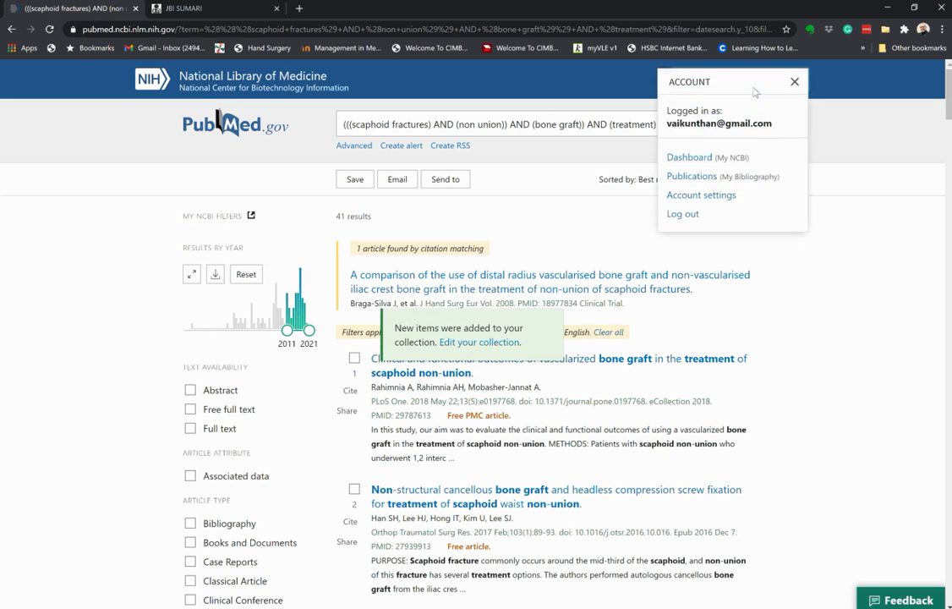
{"action": "left_click", "coordinate": [692, 158]}
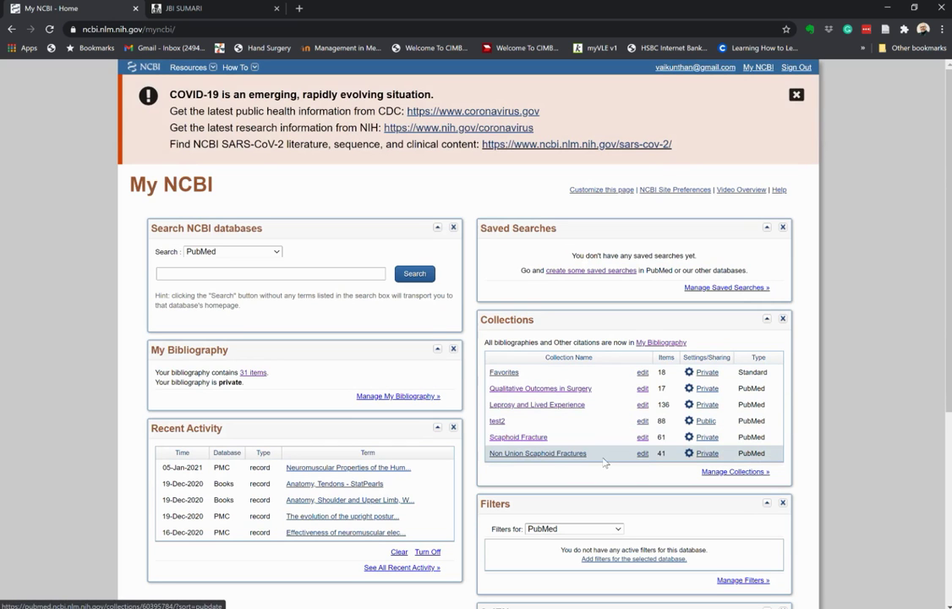
{"action": "left_click", "coordinate": [558, 457]}
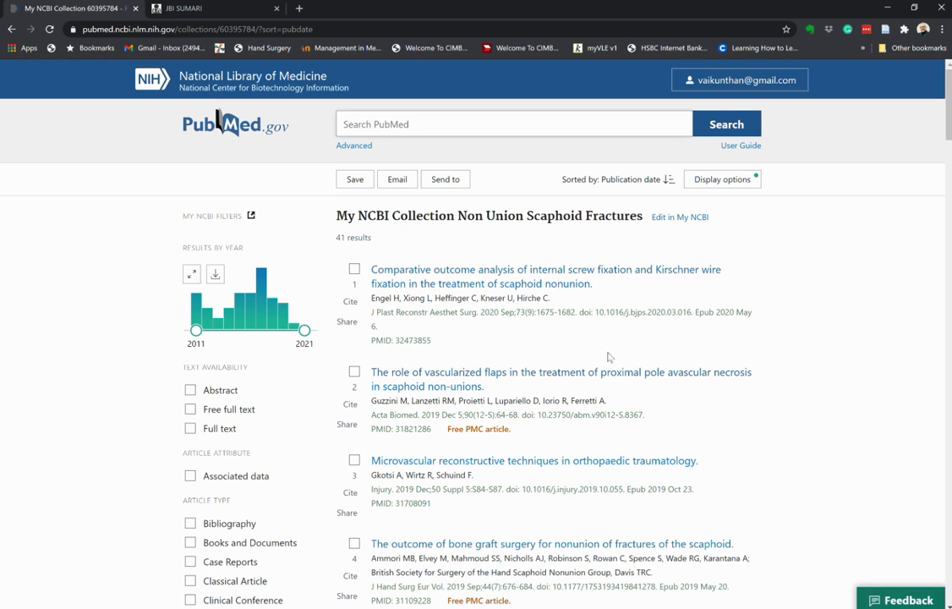
Export the collection as a citation-manager .nbib file and show it in its folder.
{"action": "left_click", "coordinate": [436, 185]}
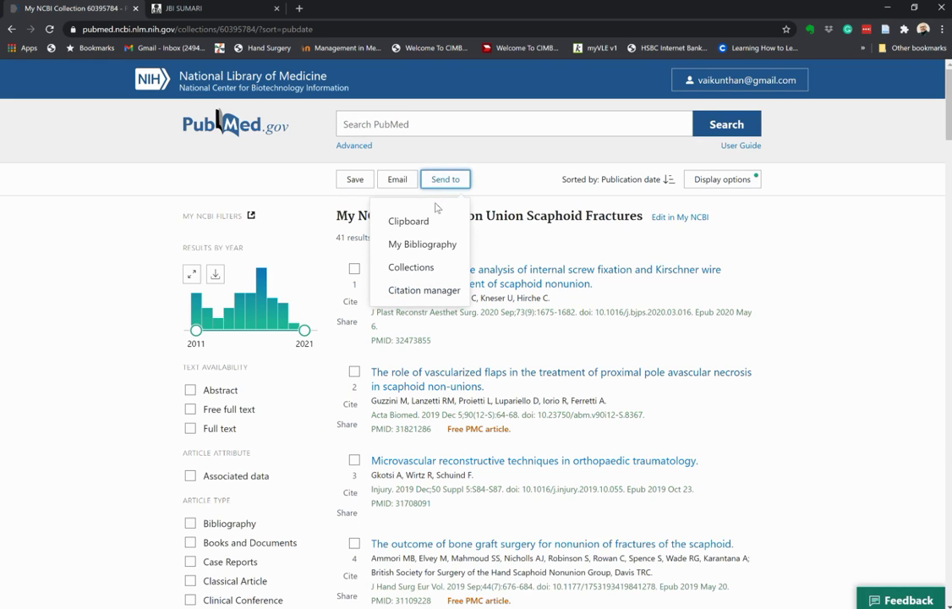
{"action": "left_click", "coordinate": [420, 290]}
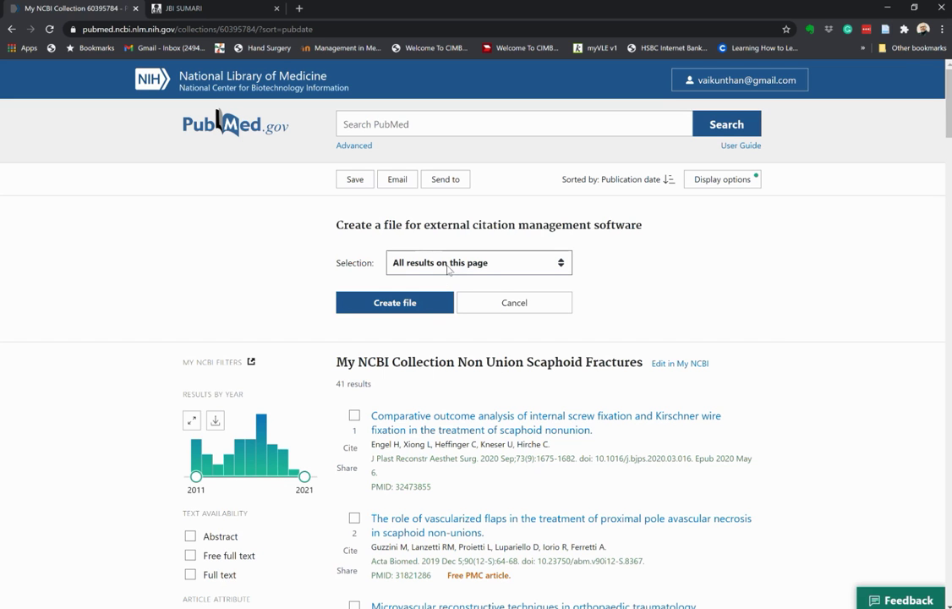
{"action": "scroll", "coordinate": [769, 314], "scroll_direction": "down", "scroll_amount": 20}
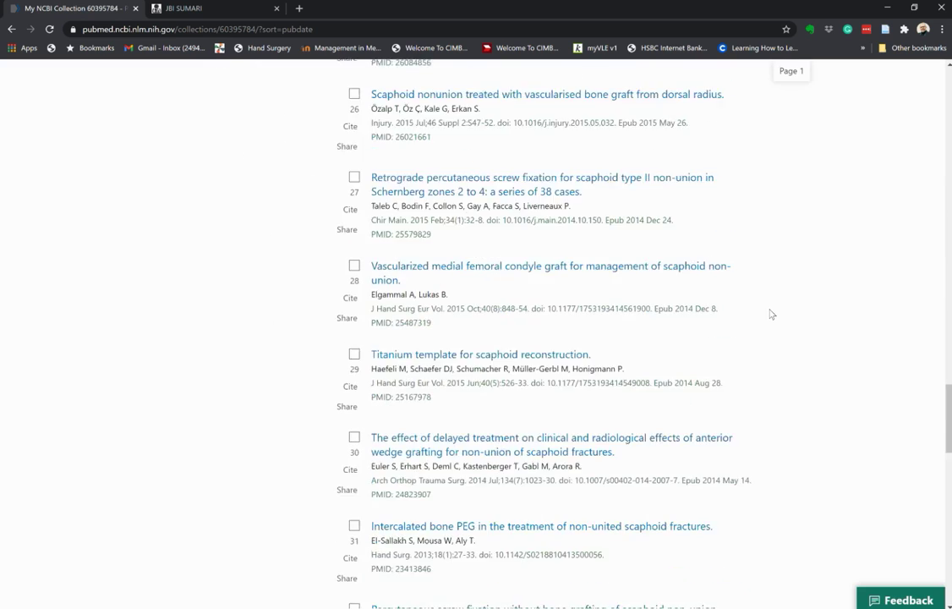
{"action": "scroll", "coordinate": [770, 312], "scroll_direction": "up", "scroll_amount": 20}
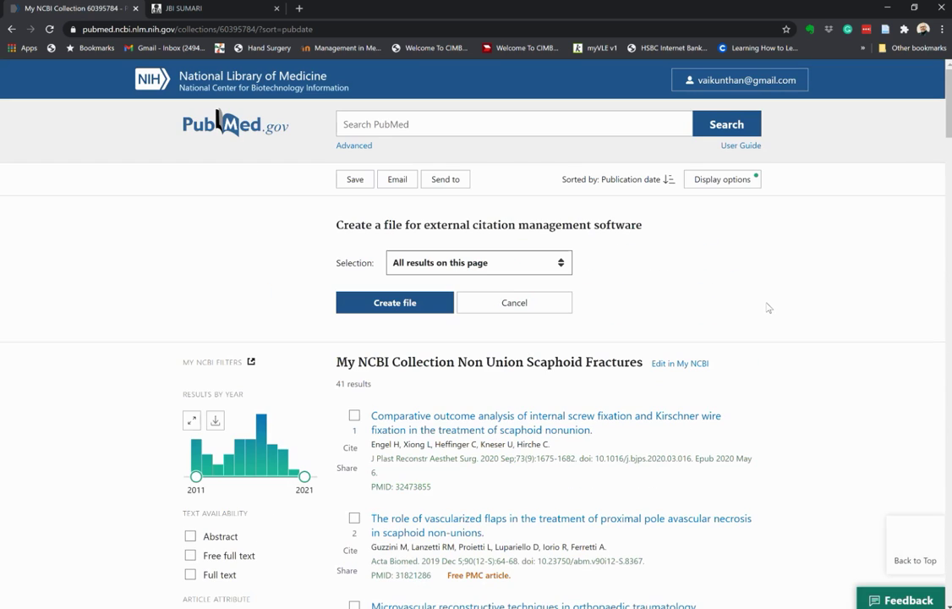
{"action": "left_click", "coordinate": [427, 303]}
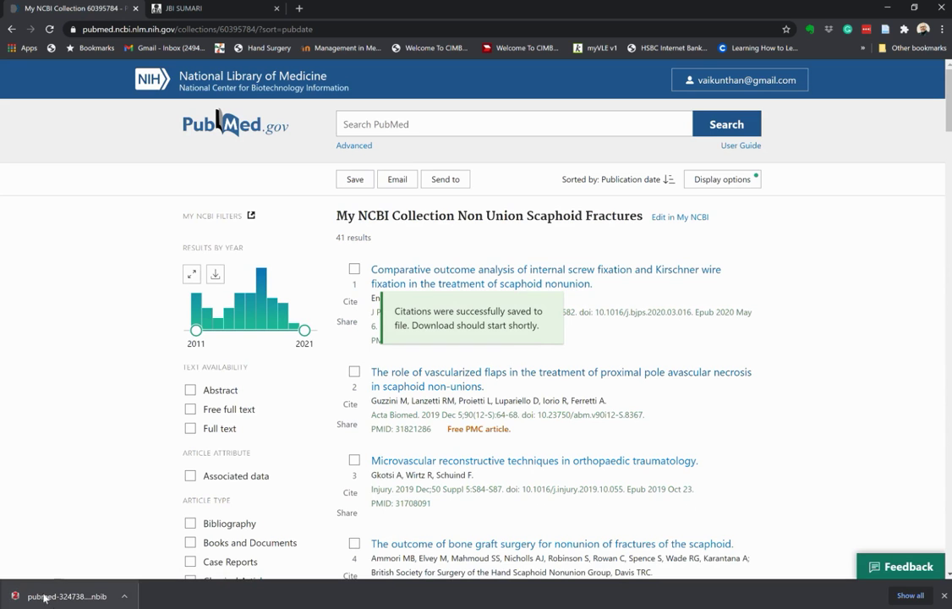
{"action": "left_click", "coordinate": [126, 598]}
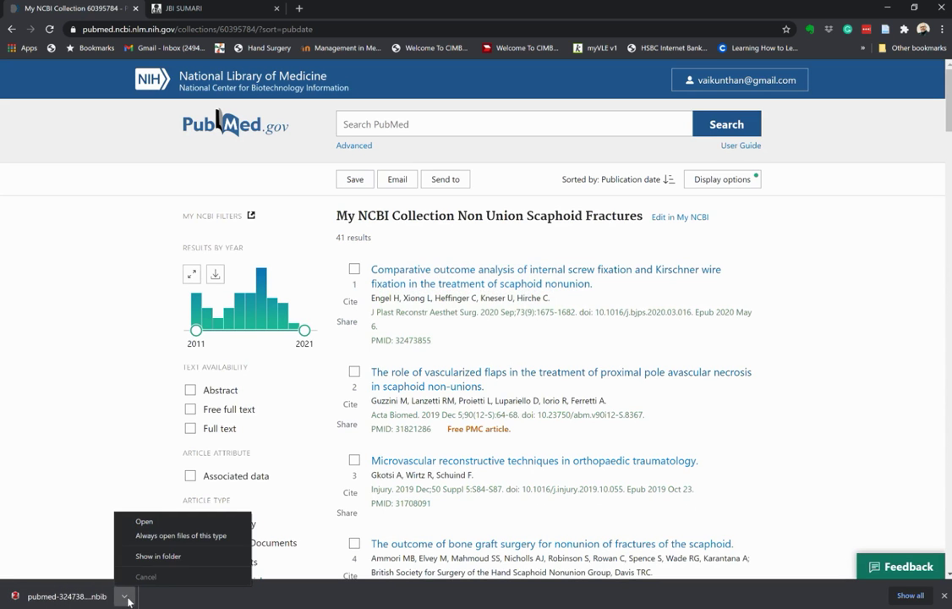
{"action": "left_click", "coordinate": [170, 556]}
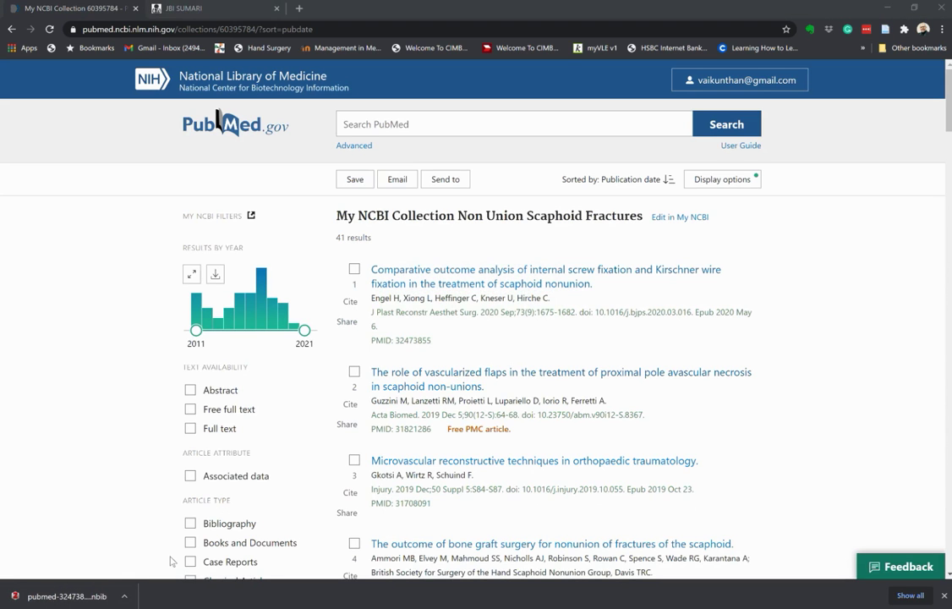